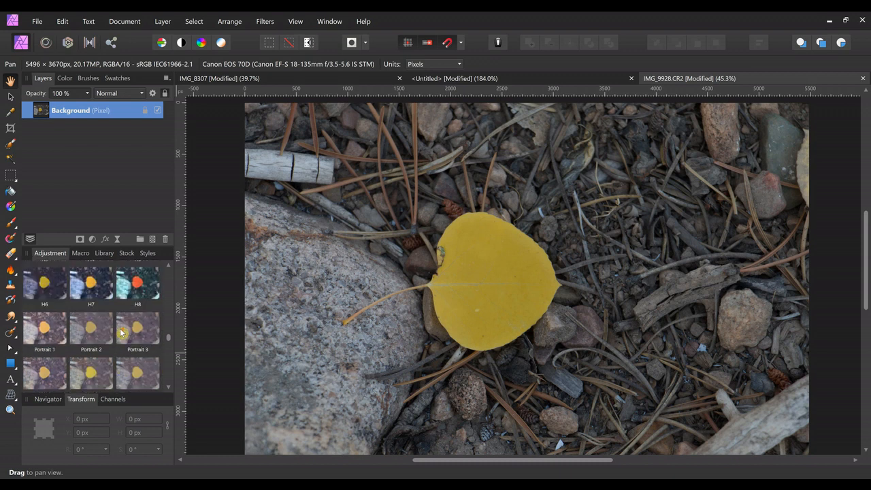
- Try the Ava LUT preset on the leaf photo and remove the resulting LUT adjustment layer
scroll(121, 332, up, 5)
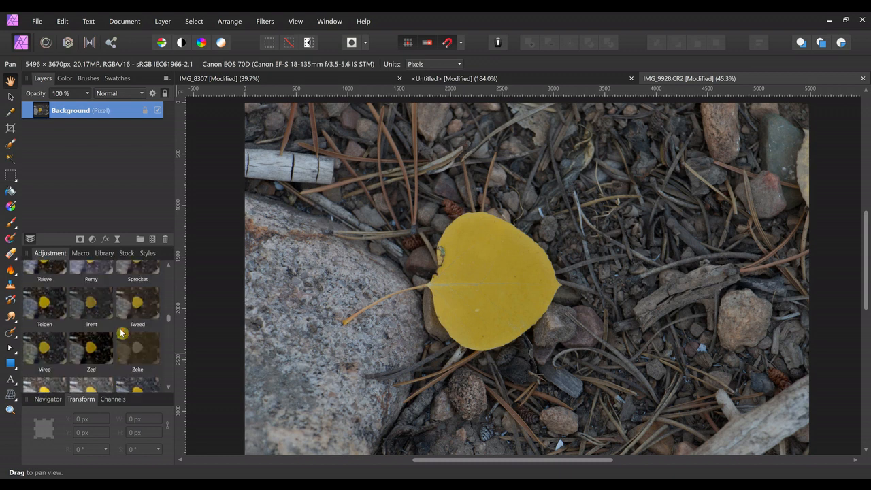
scroll(121, 332, up, 5)
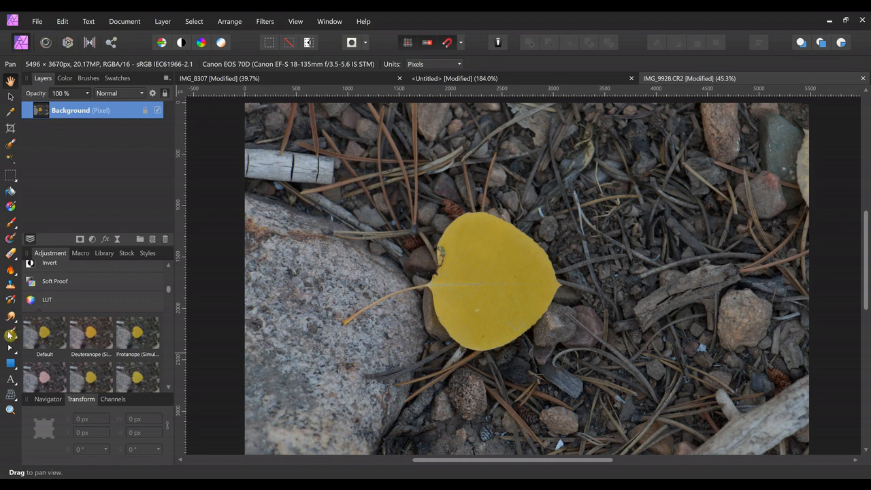
click(33, 300)
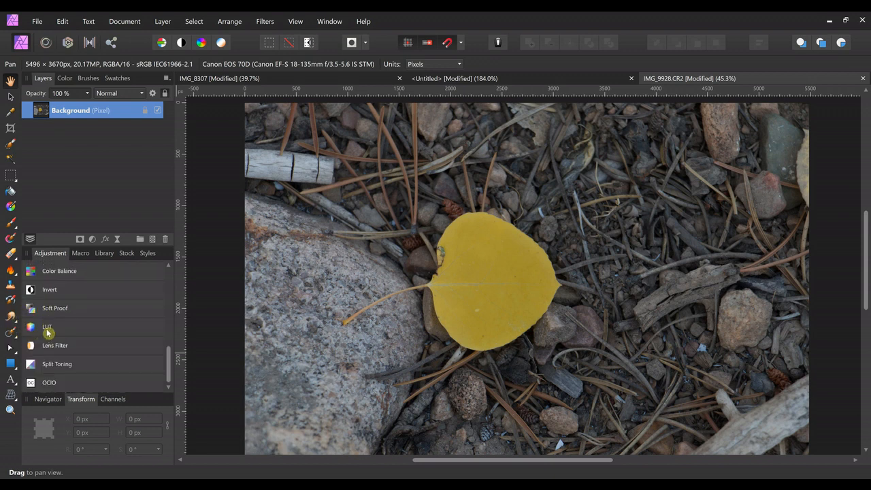
click(32, 328)
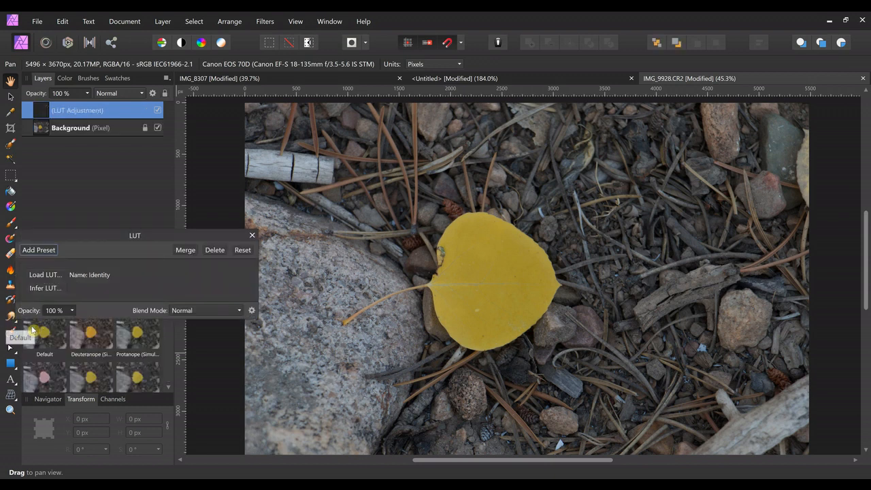
drag(150, 240, 158, 147)
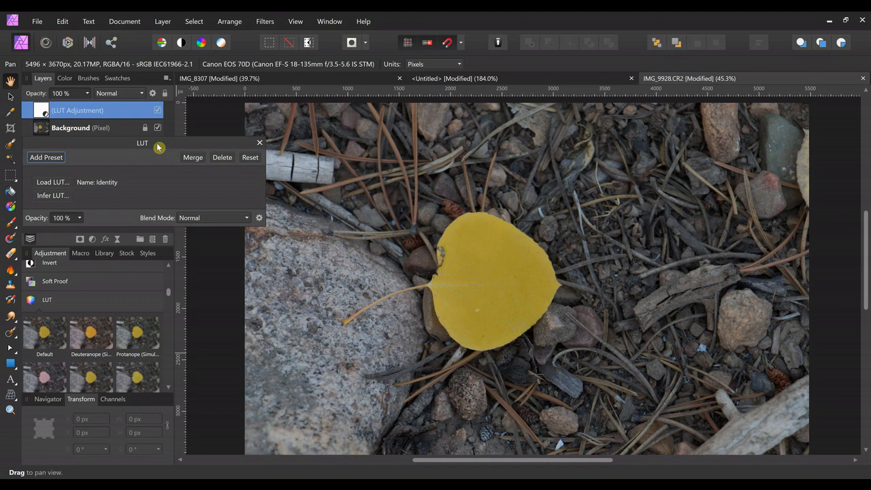
scroll(90, 361, down, 3)
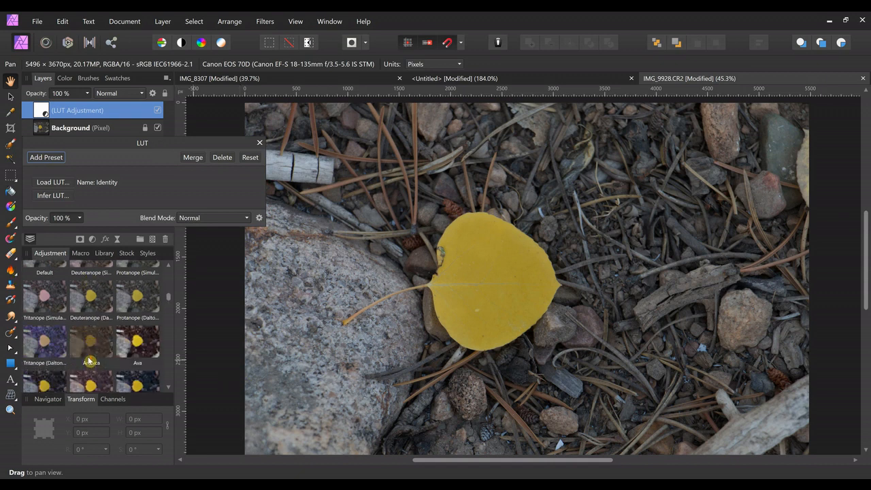
click(124, 345)
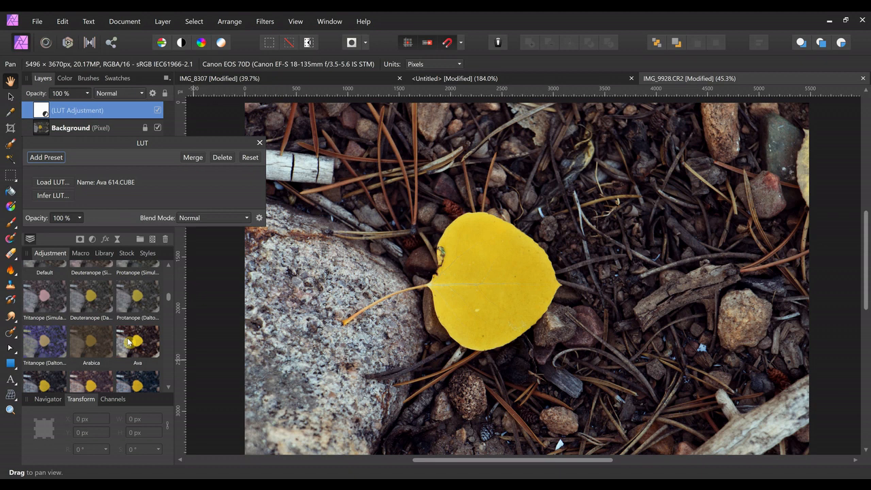
click(259, 143)
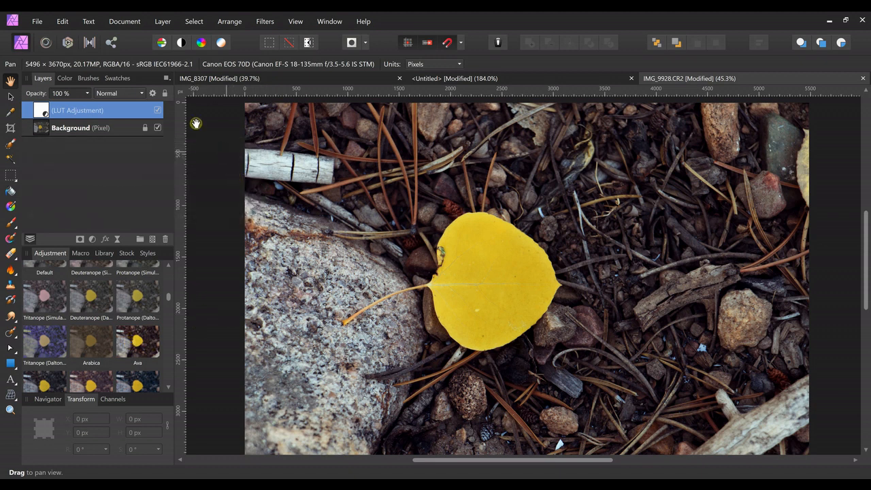
key(Delete)
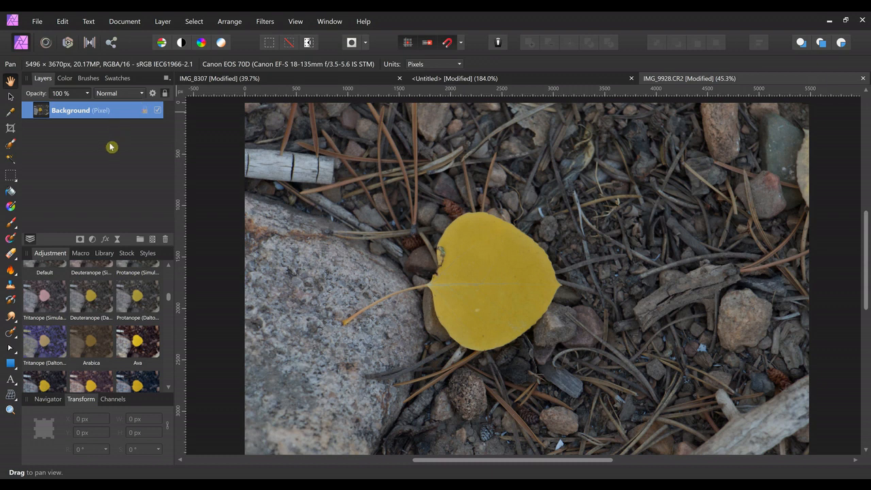
click(169, 22)
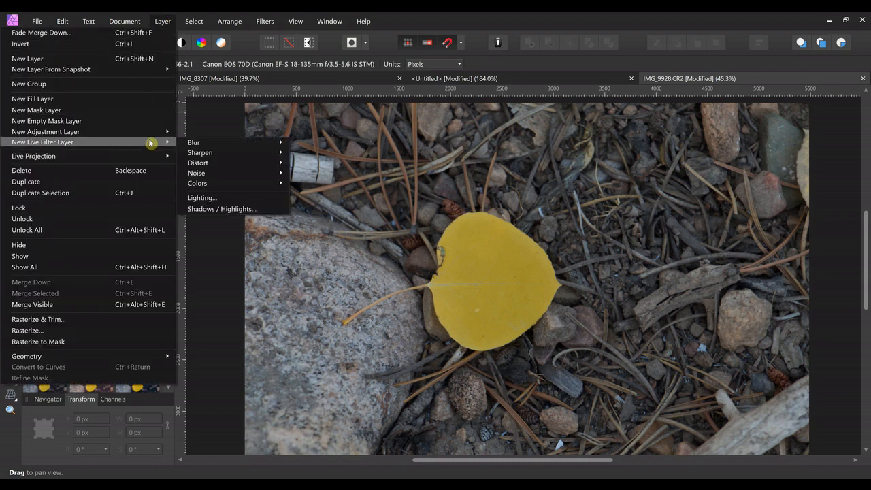
mouse_move(151, 136)
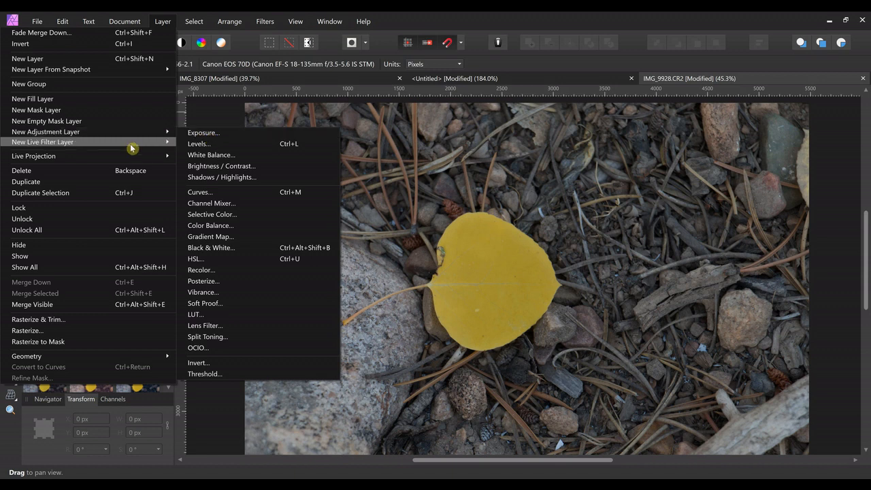
mouse_move(131, 146)
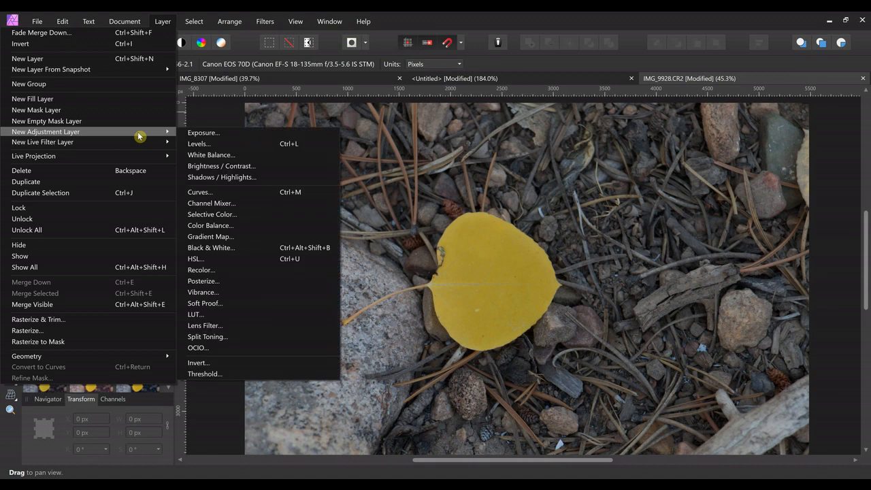
click(223, 118)
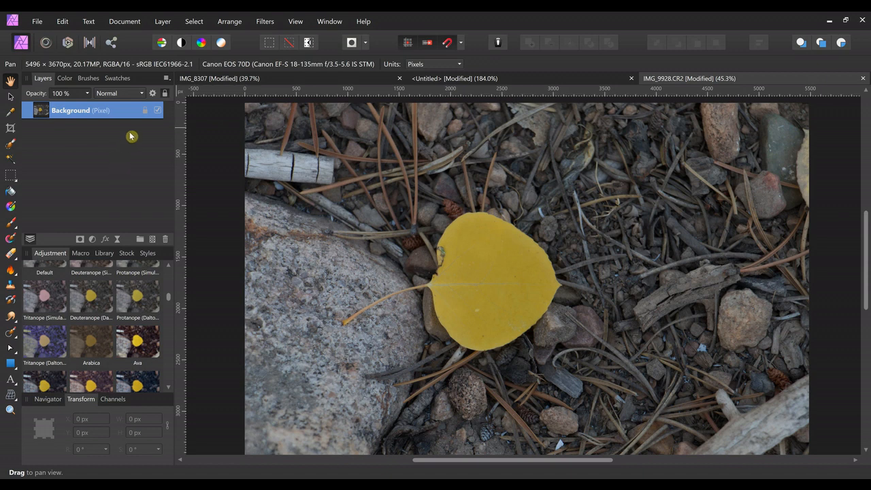
- Add a Levels adjustment layer with the black level at 17 % and the white level at 86 %
click(93, 240)
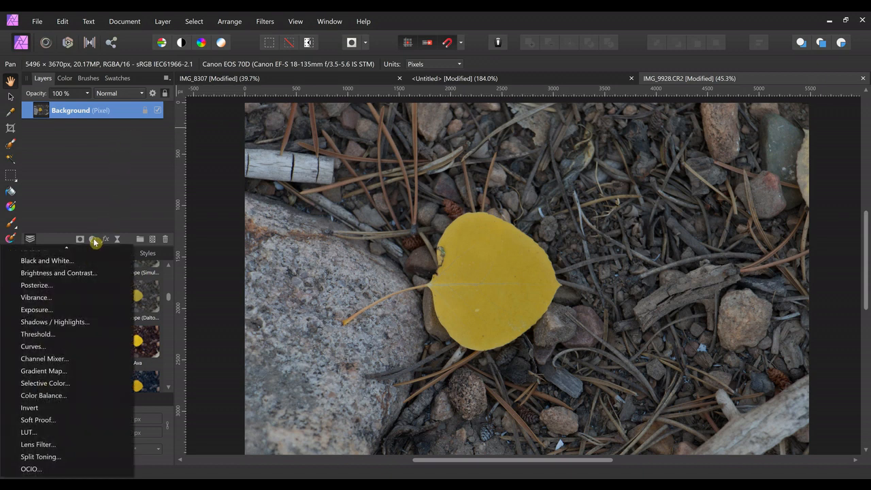
scroll(77, 279, up, 2)
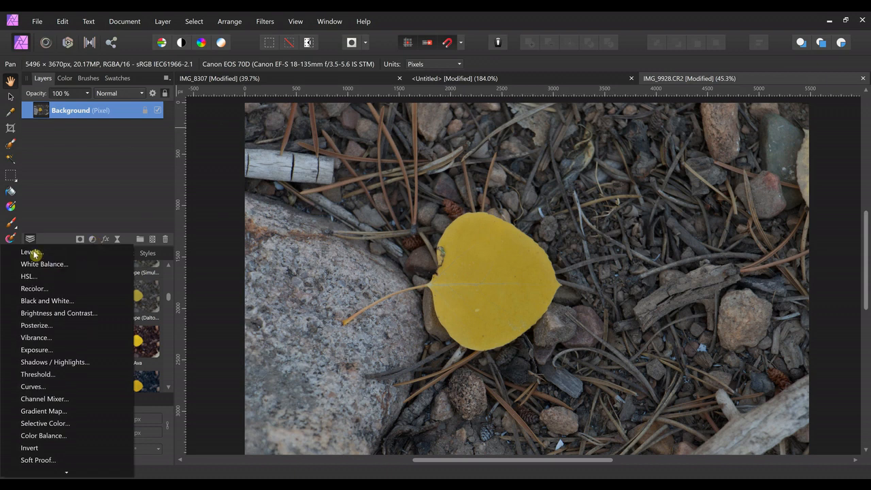
click(33, 254)
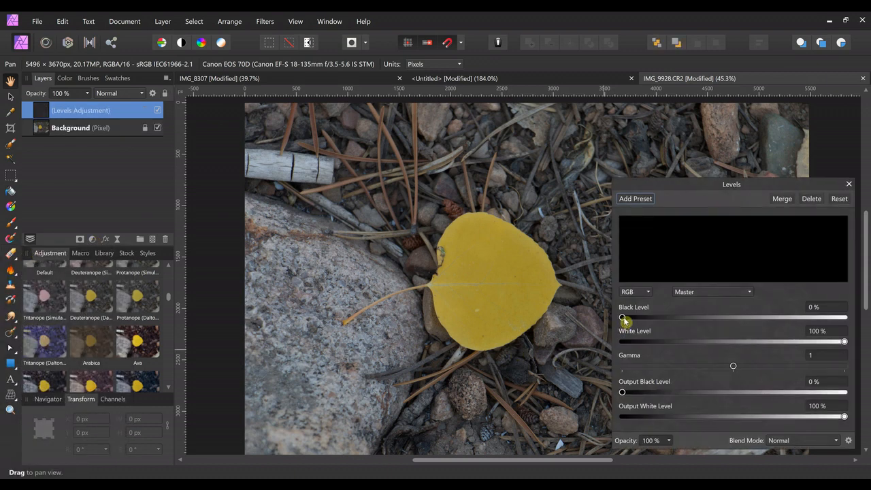
drag(625, 320, 656, 319)
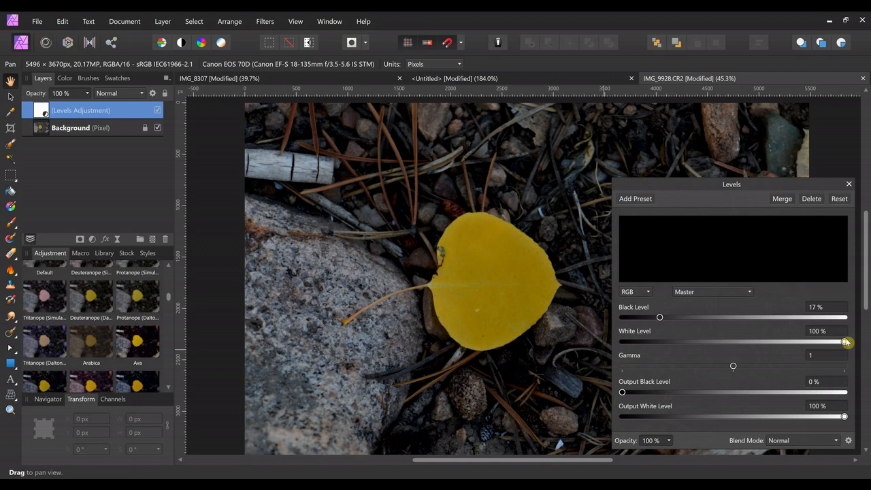
drag(846, 342, 815, 342)
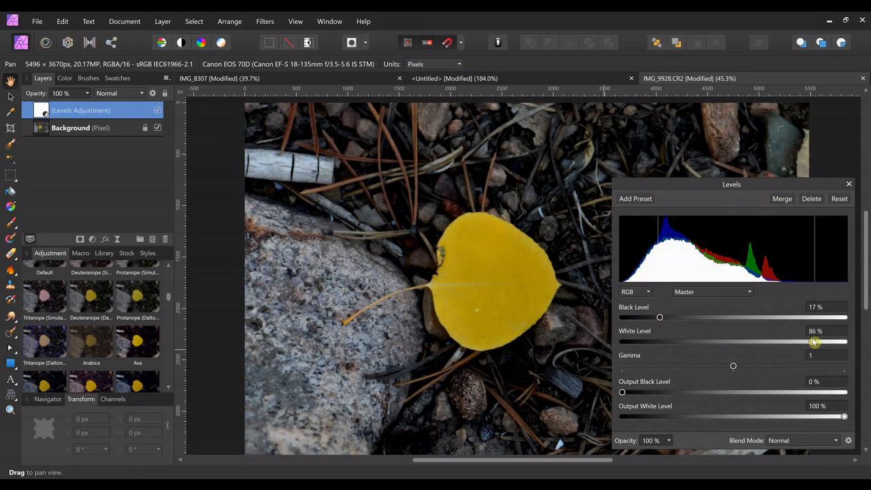
click(849, 184)
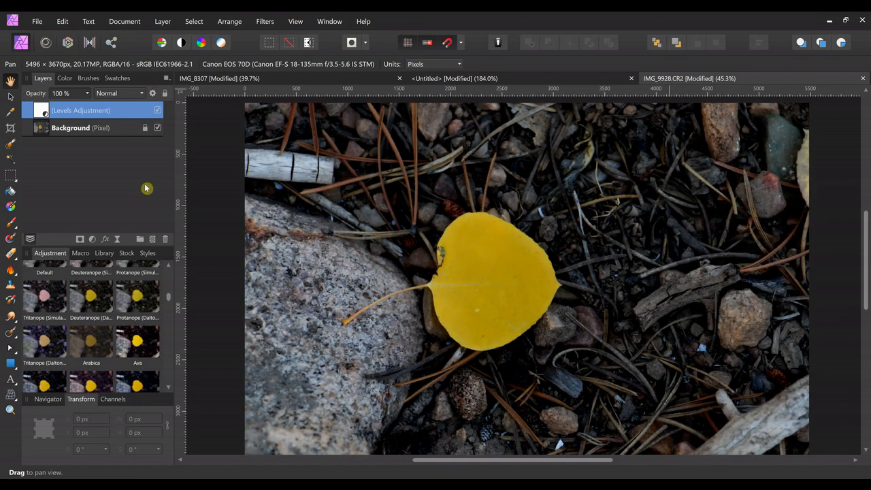
- Add an HSL adjustment layer above the Levels adjustment with a hue shift of 26.4°
click(92, 239)
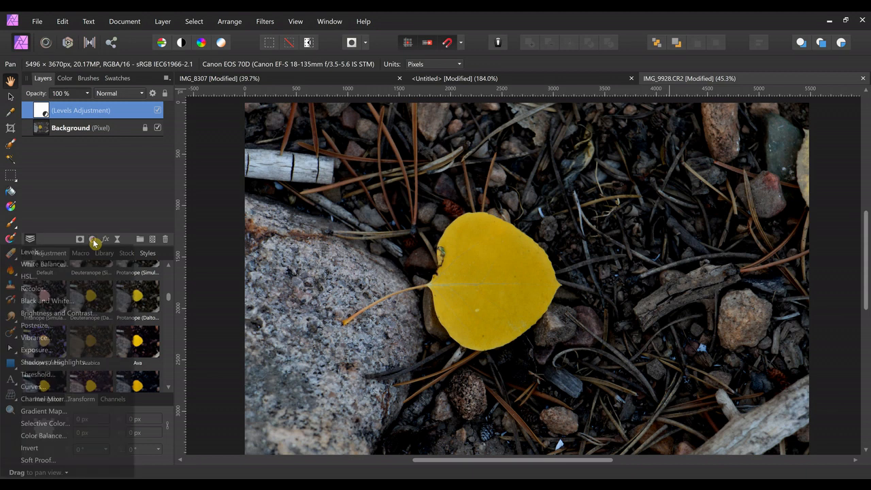
click(79, 276)
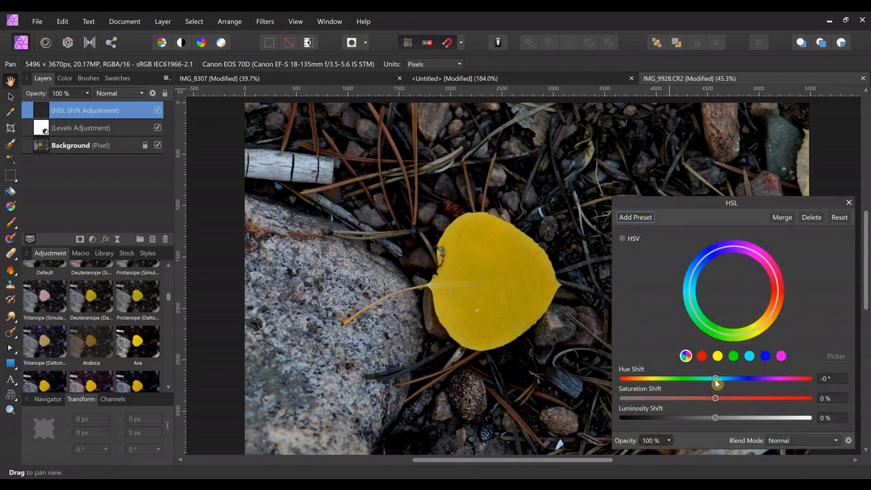
mouse_move(714, 380)
mouse_down()
mouse_move(688, 379)
mouse_move(728, 379)
mouse_move(727, 389)
mouse_move(749, 396)
mouse_move(730, 383)
mouse_up()
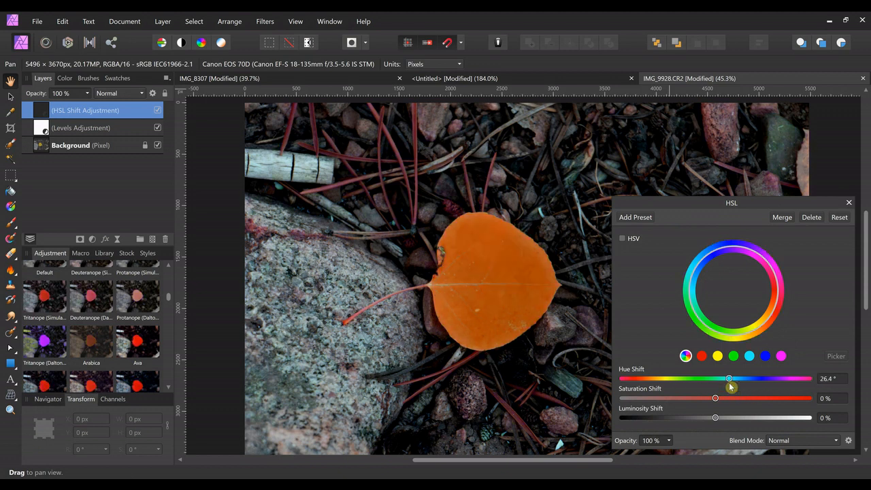
click(849, 204)
- Add an Exposure adjustment layer above the HSL adjustment and raise its exposure to brighten the photo
click(93, 239)
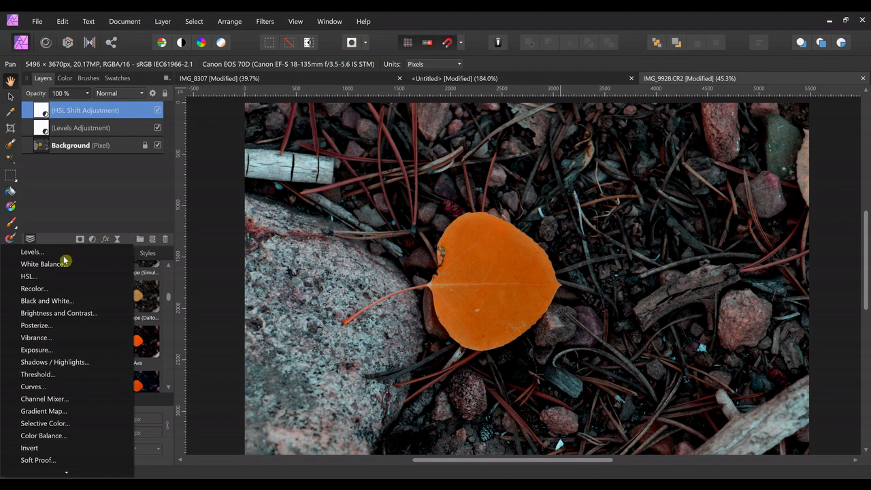
click(59, 351)
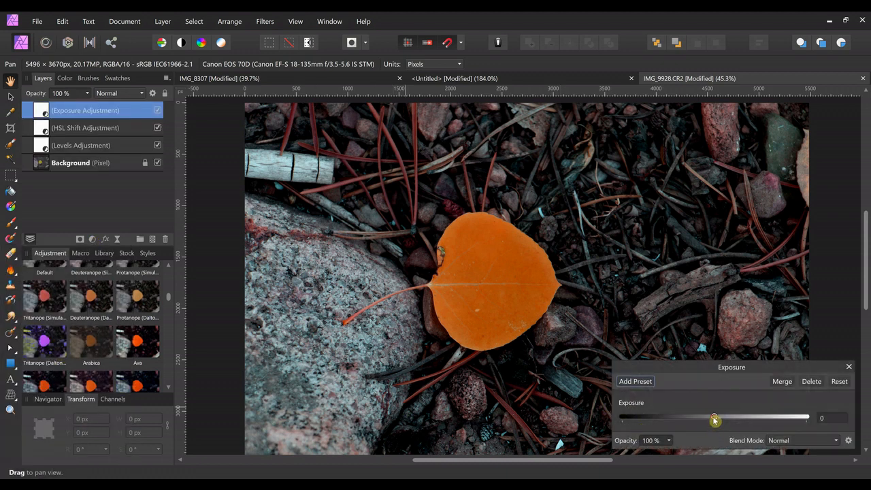
drag(715, 418, 735, 417)
click(849, 366)
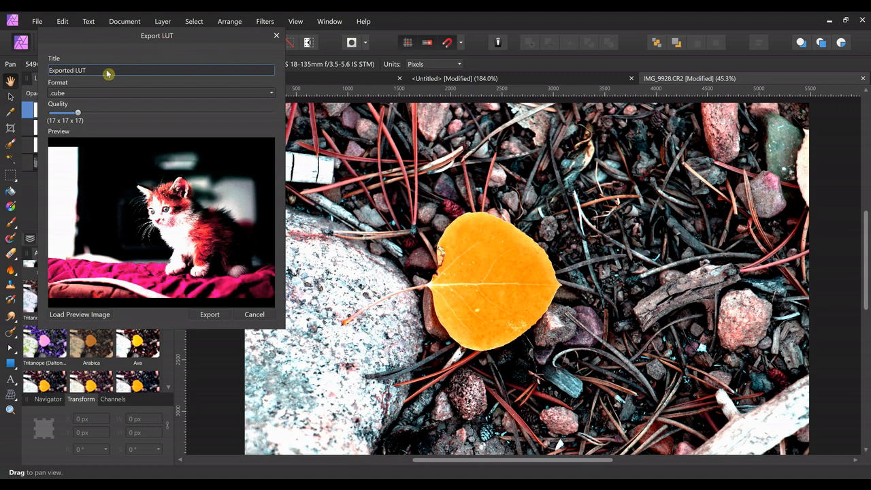
- Export the combined adjustments as a .cube LUT titled "leaf" at 126 x 126 x 126 quality into the Tutorials folder
click(107, 69)
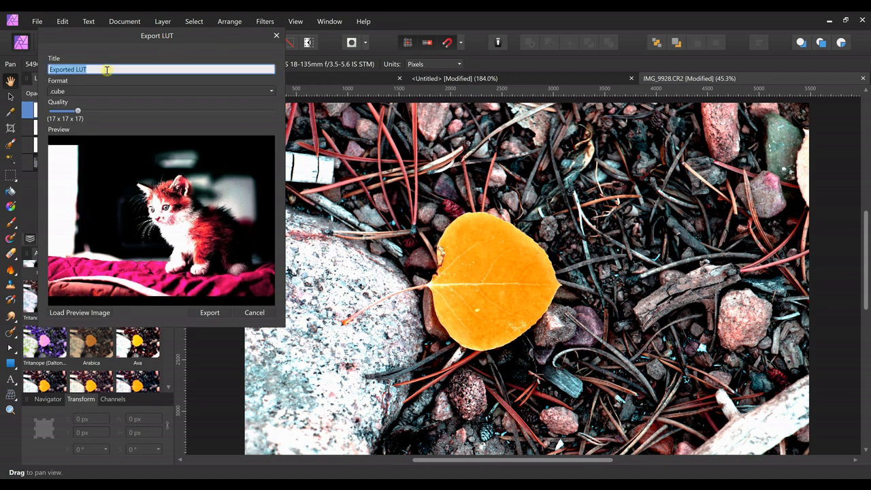
text(leaf)
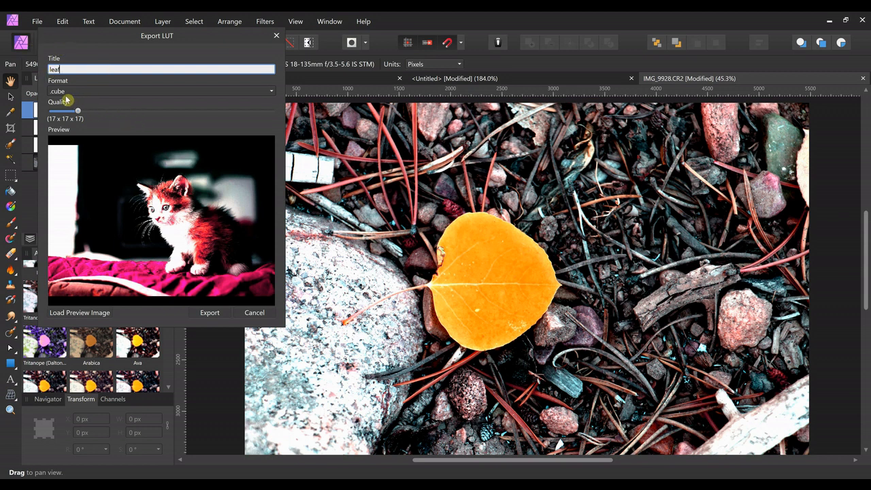
drag(77, 111, 271, 113)
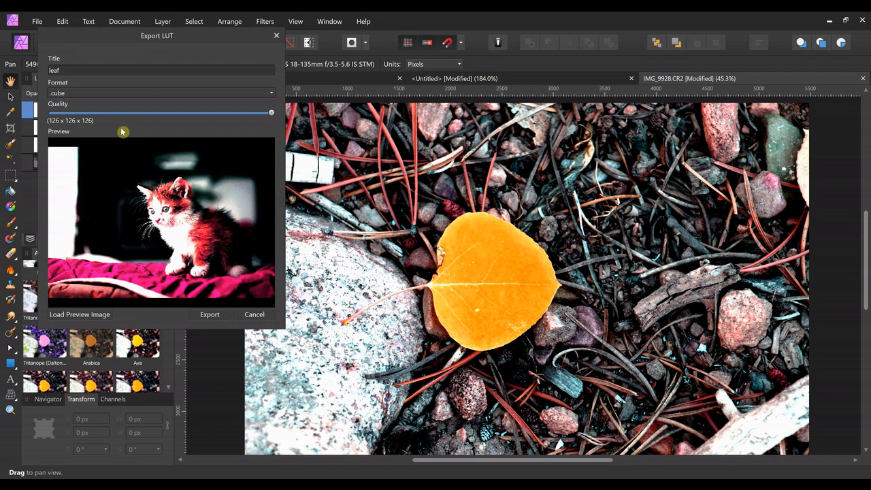
click(79, 313)
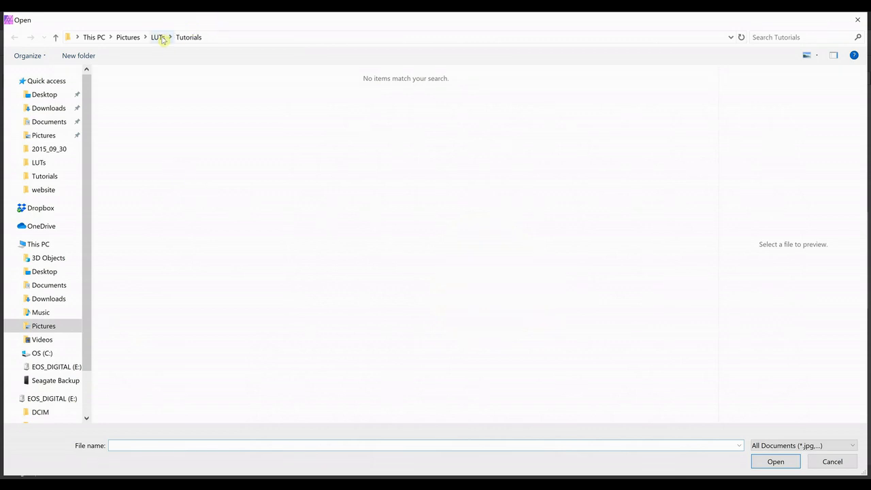
click(858, 19)
click(206, 318)
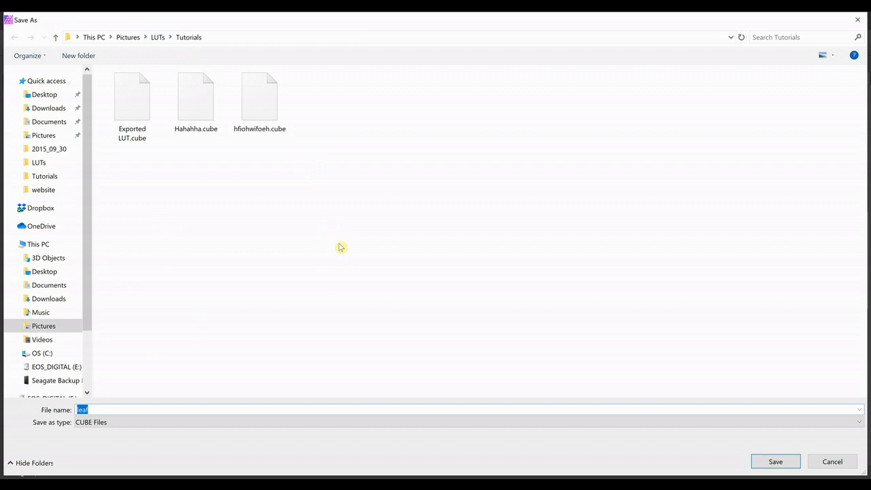
click(776, 462)
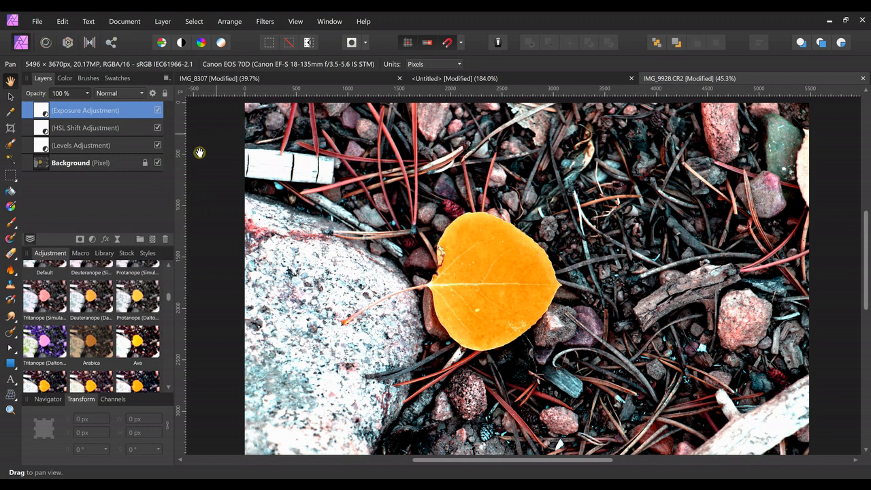
- Delete the Exposure, HSL Shift and Levels adjustment layers, leaving only the Background
shift+click(126, 149)
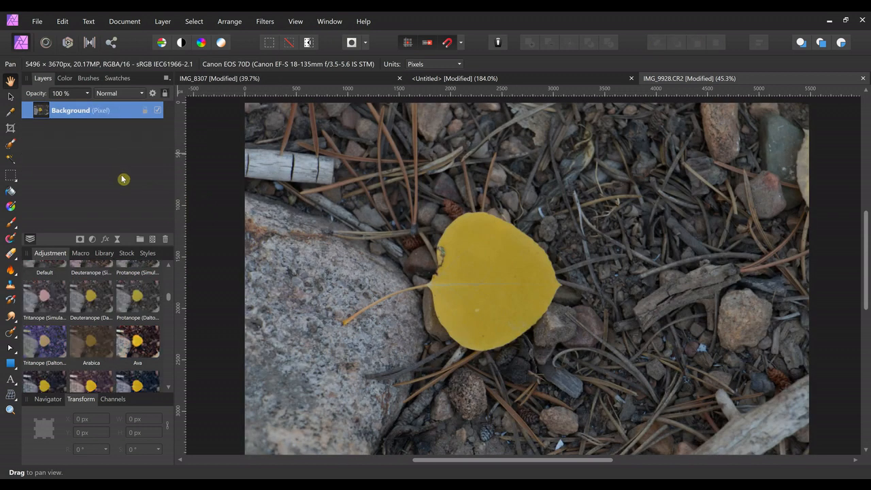
- Add a LUT adjustment layer to the photo and load the exported leaf LUT into it
click(133, 345)
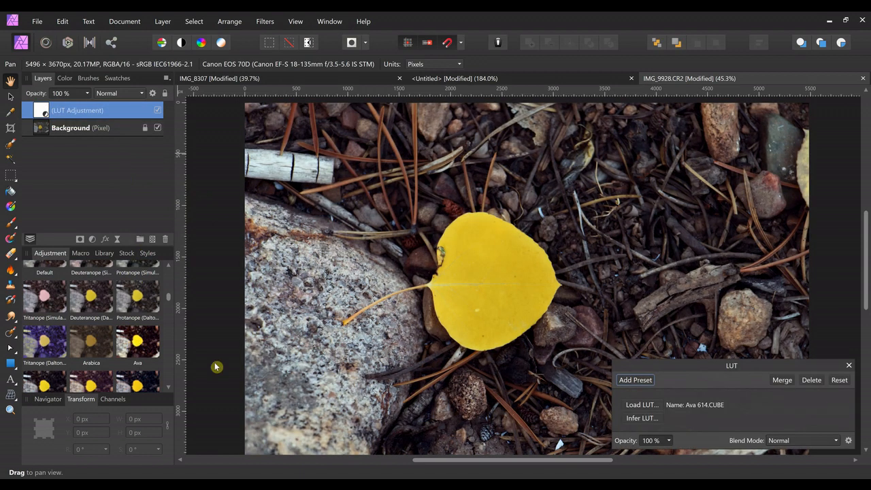
drag(733, 364, 220, 186)
drag(130, 164, 115, 146)
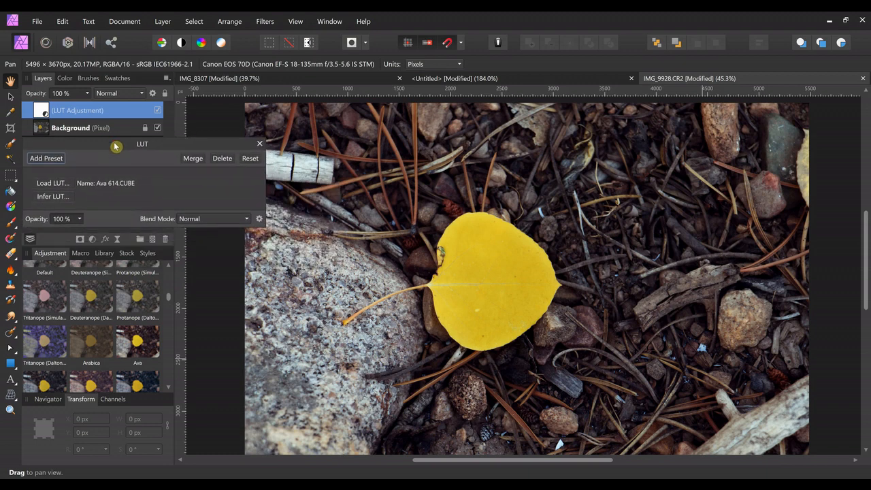
click(54, 182)
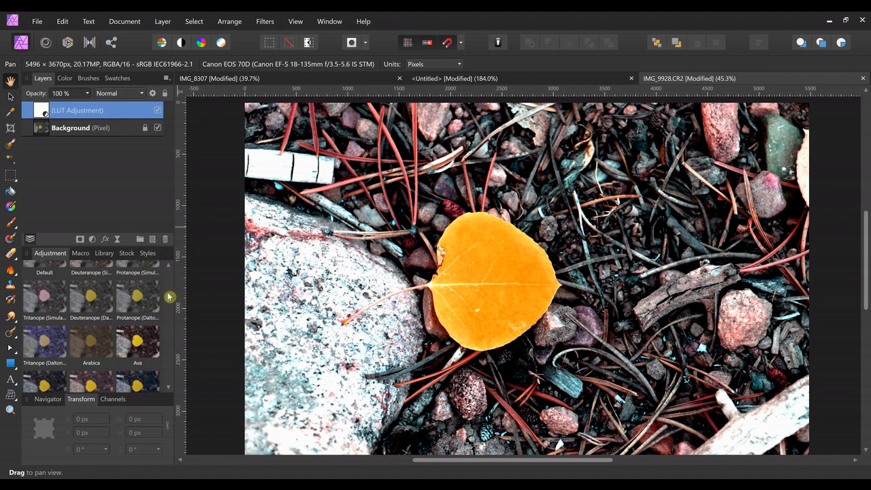
- Save the loaded leaf LUT as an adjustment preset named "Leaf" in the LUT category
drag(169, 302, 168, 380)
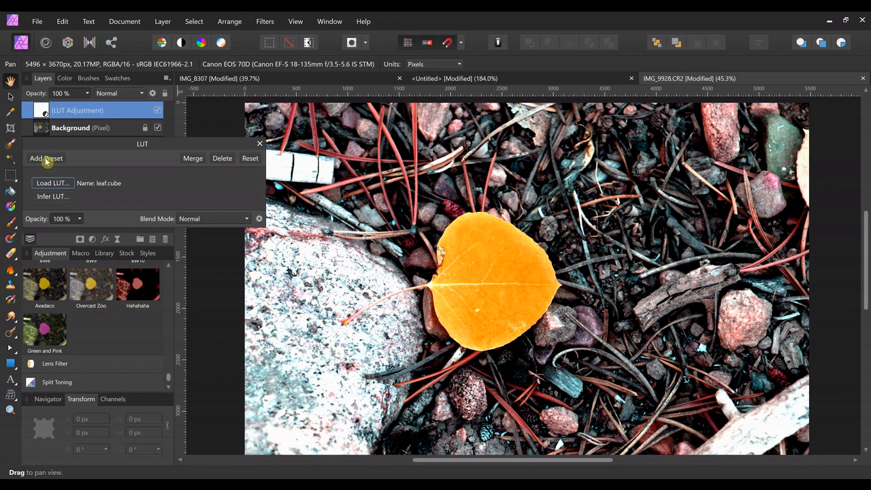
click(47, 159)
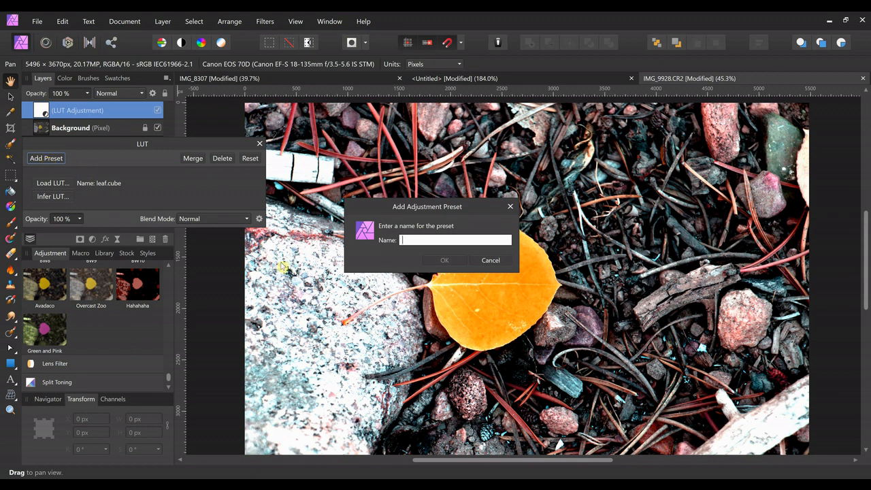
text(Leaf)
click(447, 260)
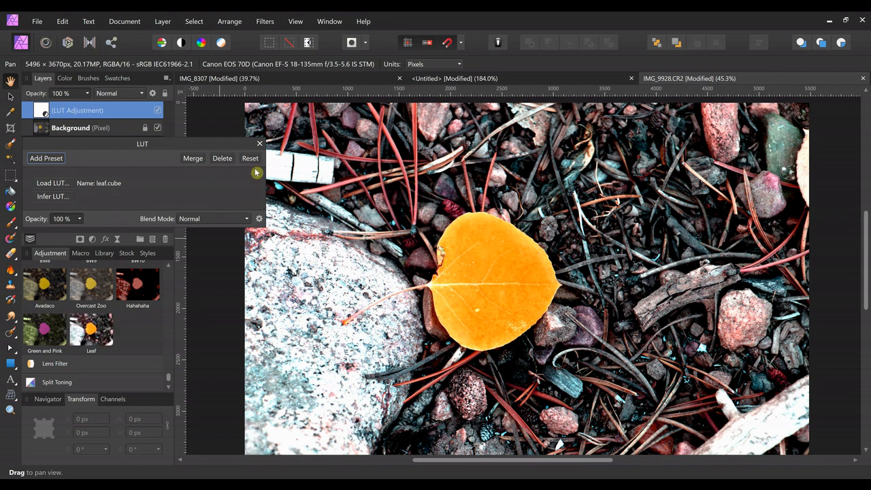
click(261, 146)
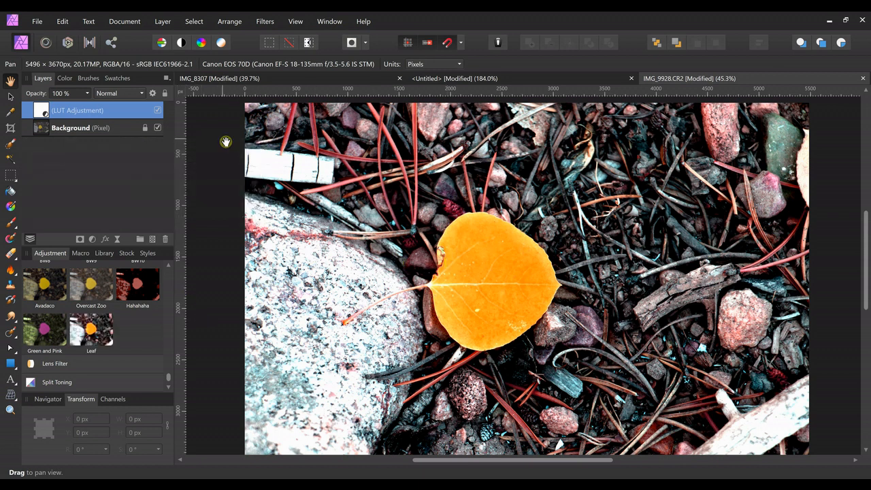
- Delete the LUT adjustment layer from the yellow leaf photo and reapply the look with the saved Leaf preset
key(Delete)
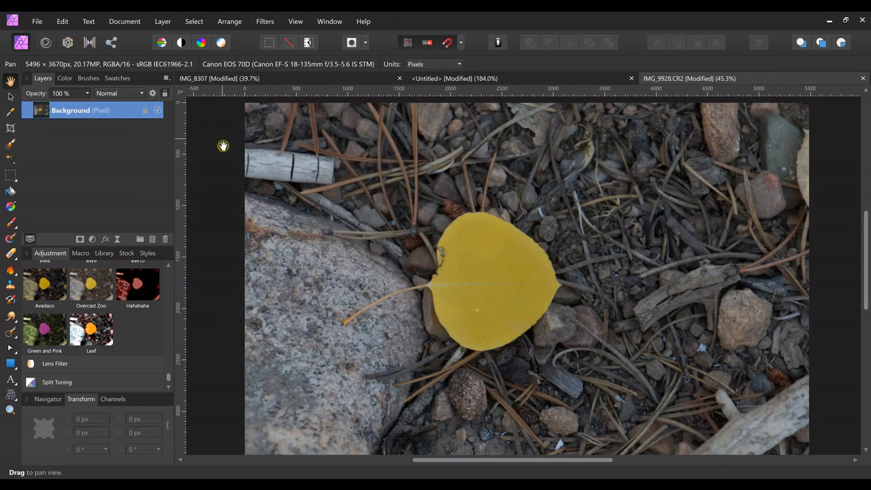
click(93, 343)
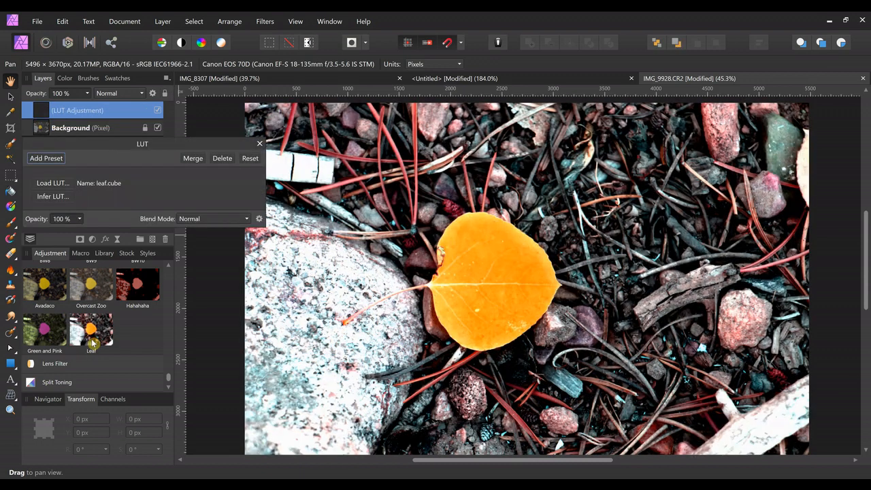
click(259, 144)
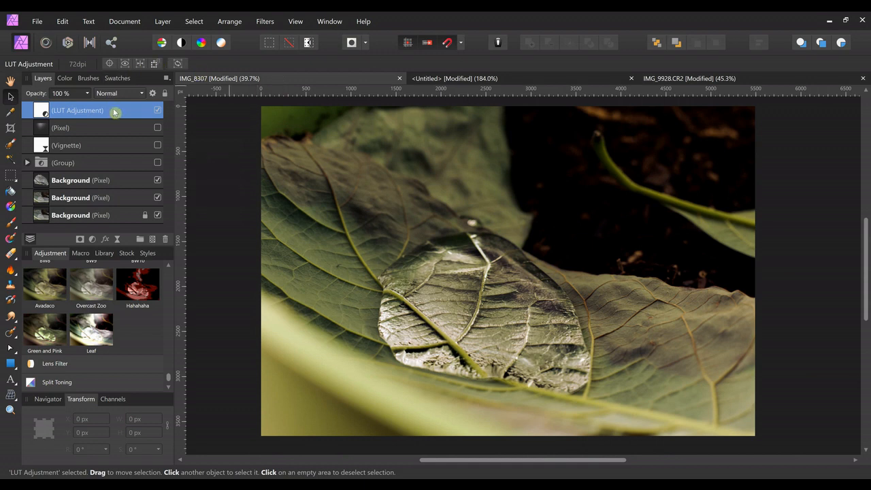
- Apply the Leaf preset to the existing LUT adjustment in IMG_8307 and compare the look with IMG_9928.CR2
click(92, 329)
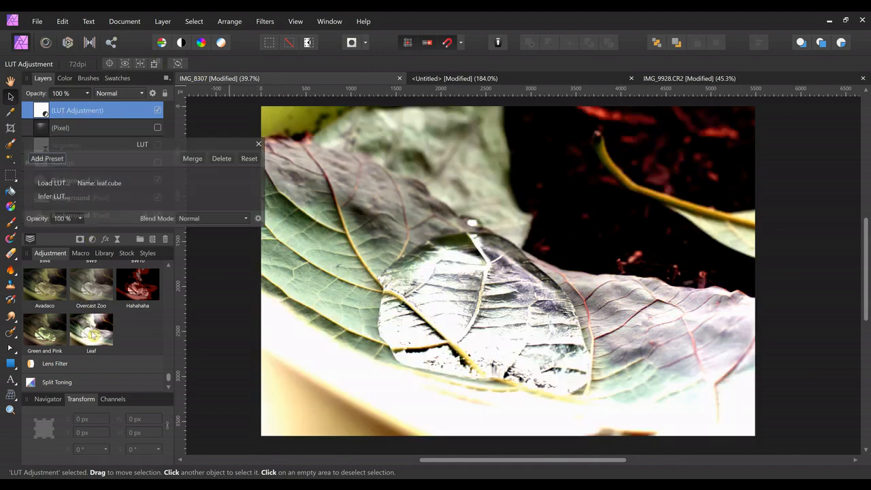
click(259, 145)
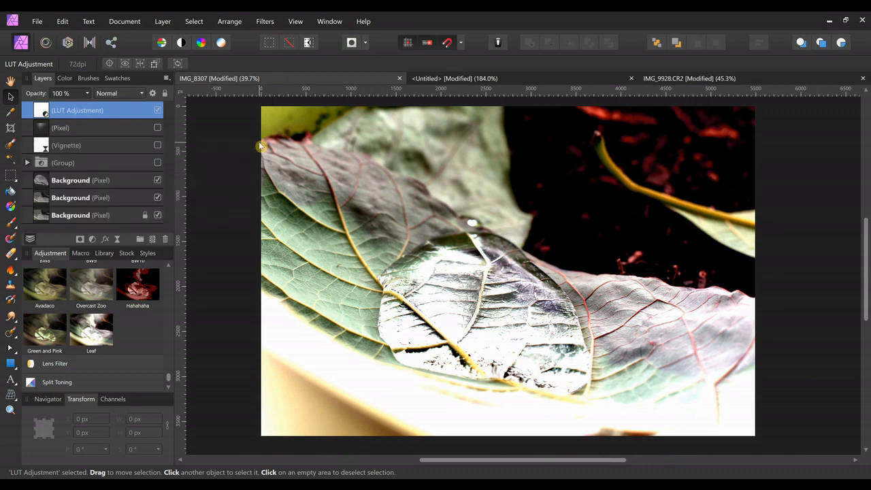
click(661, 80)
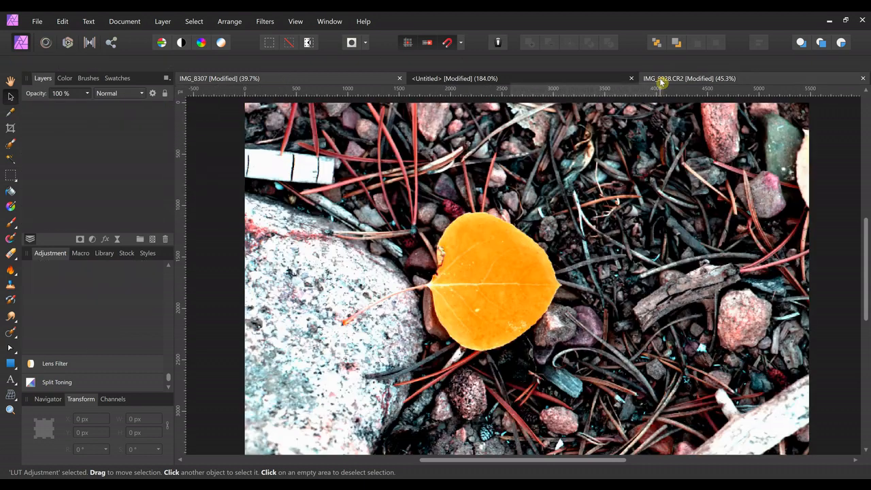
click(367, 79)
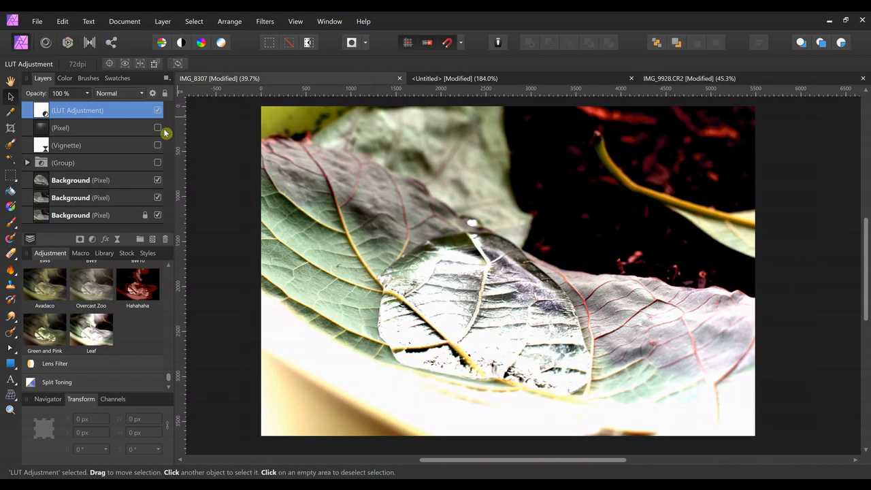
- Replace the Leaf LUT in IMG_8307's LUT adjustment with the Avadaco preset
double_click(46, 112)
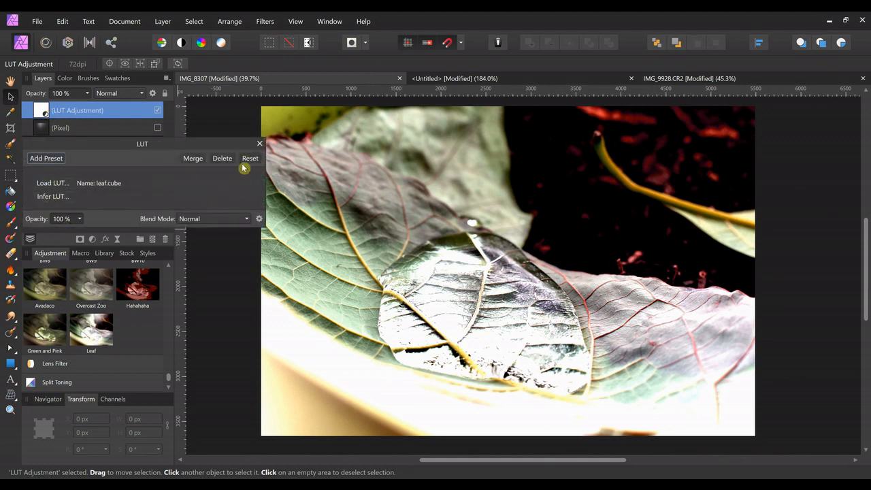
click(53, 289)
click(259, 145)
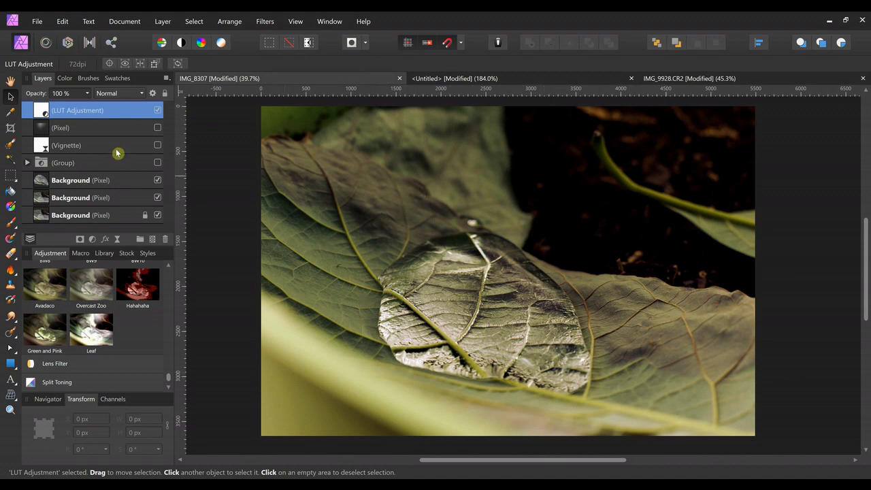
- Show the Pixel and Vignette layers of IMG_8307 to preview their effect, and hide both again
click(158, 128)
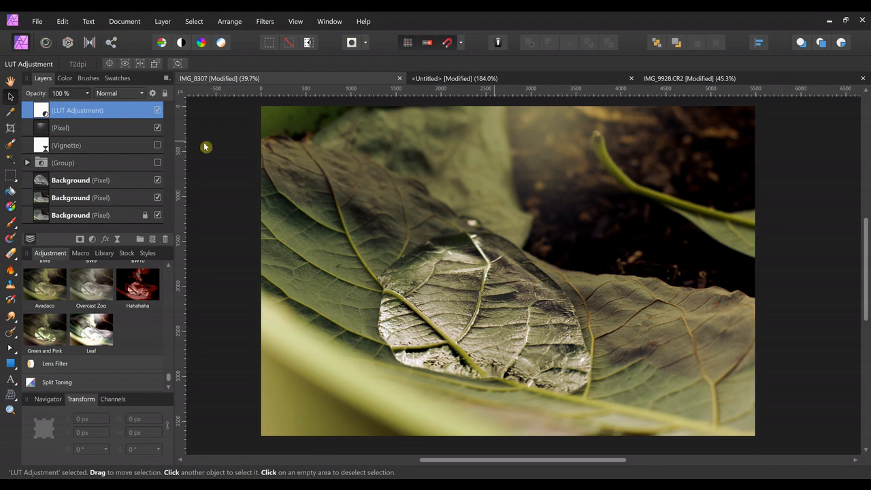
click(157, 145)
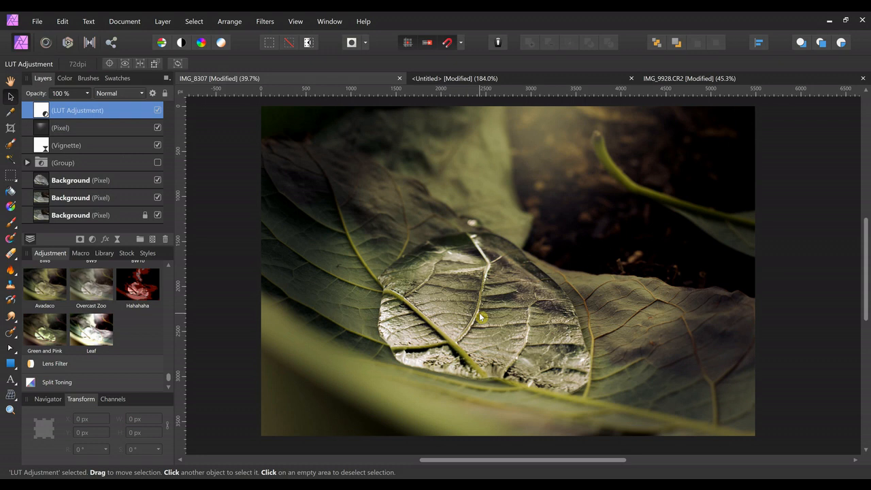
click(157, 145)
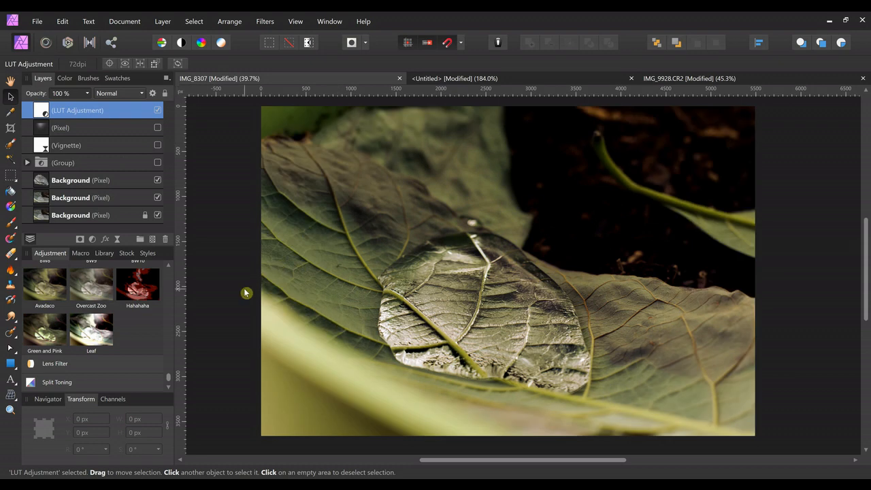
- Apply the Overcast Zoo LUT preset to IMG_8307, and replace the Leaf LUT adjustment in IMG_9928.CR2 with the same preset
click(95, 294)
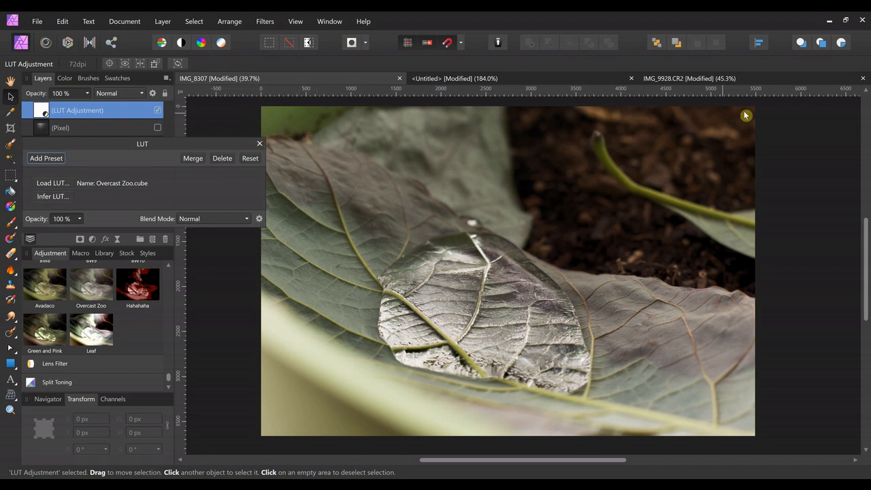
click(703, 79)
key(h)
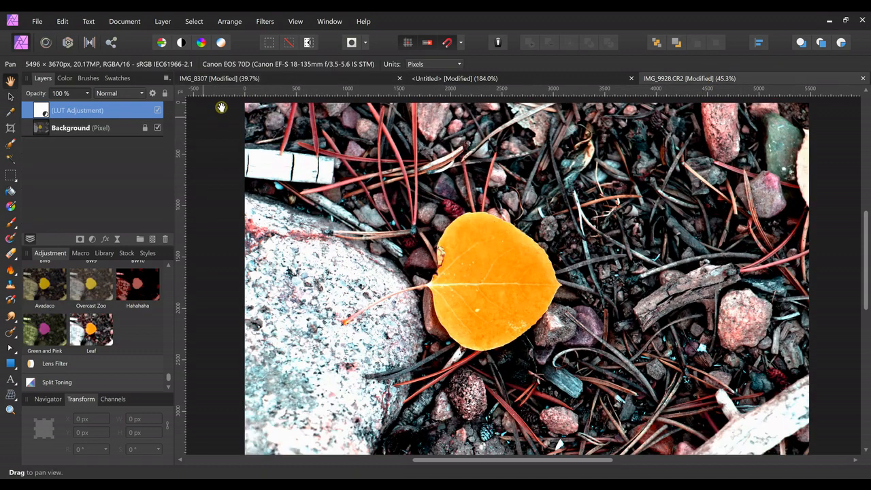
key(Delete)
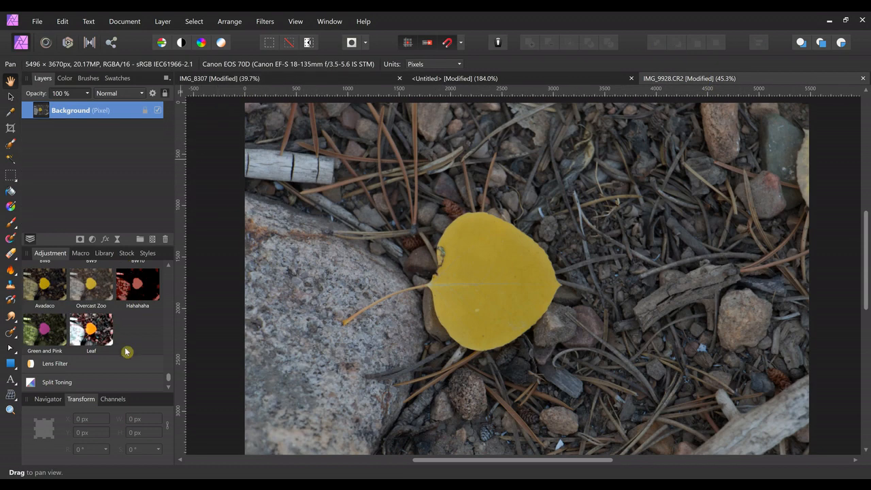
click(90, 291)
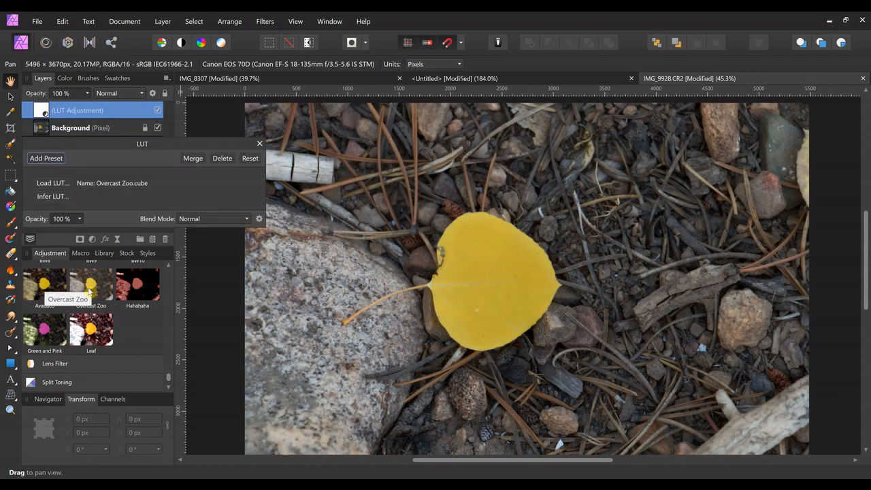
click(258, 143)
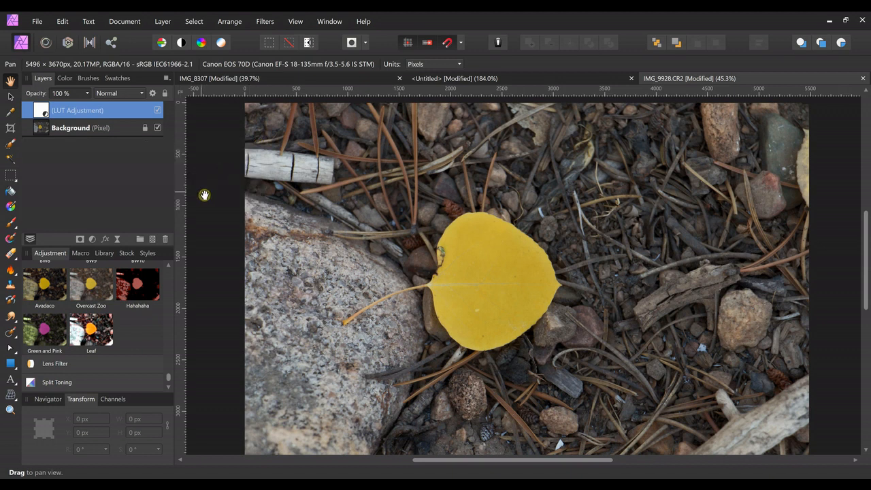